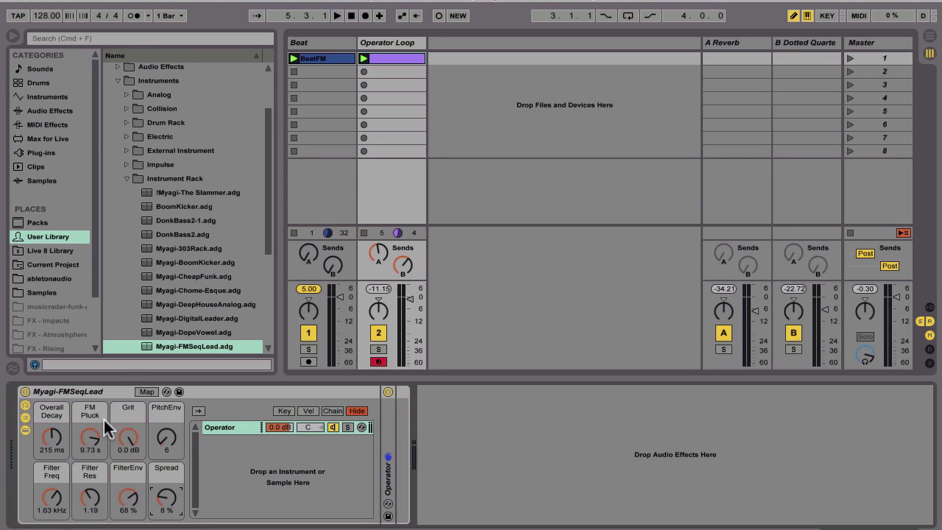
- While playing, set Overall Decay 1.45 s, Grit off, PitchEnv 7, cutoff 55 Hz, filter envelope 88 %
{"action": "key", "text": "space"}
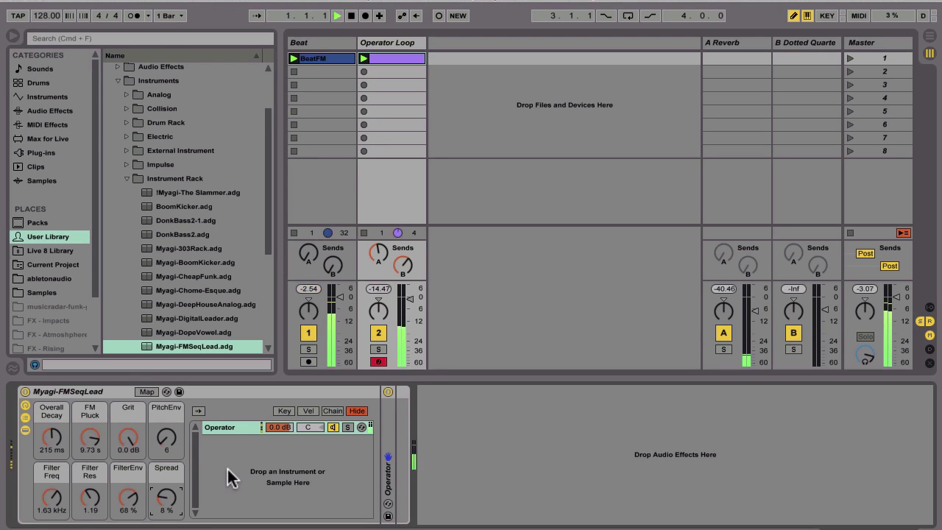
{"action": "left_click_drag", "start_coordinate": [74, 440], "coordinate": [73, 486]}
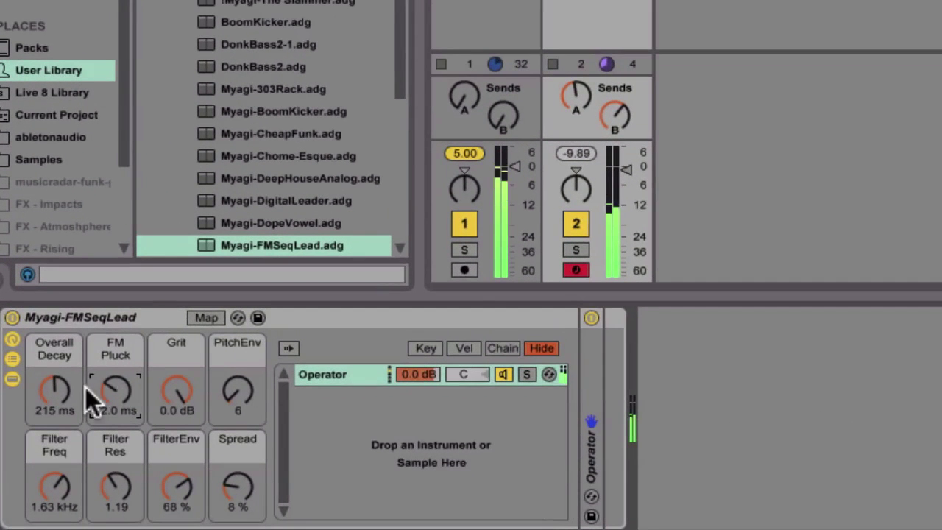
{"action": "left_click_drag", "start_coordinate": [57, 395], "coordinate": [57, 346]}
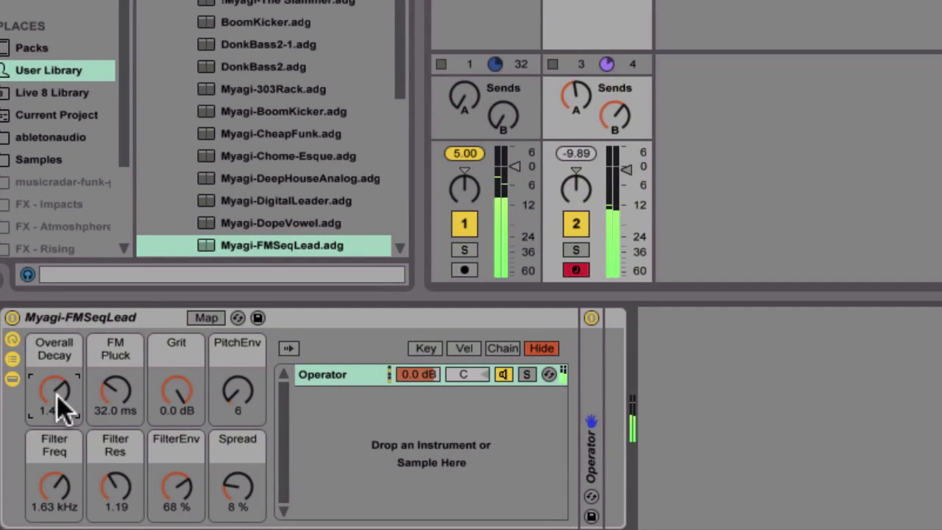
{"action": "left_click_drag", "start_coordinate": [111, 393], "coordinate": [111, 357]}
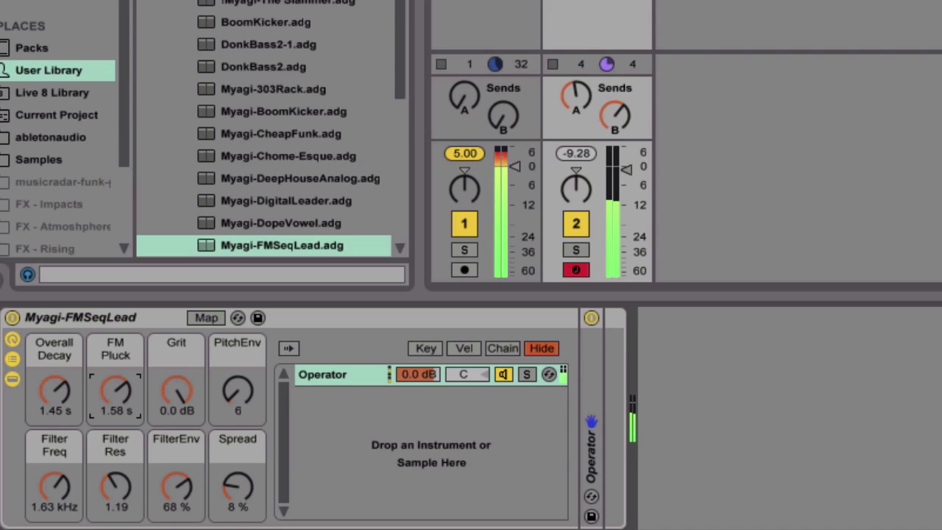
{"action": "left_click_drag", "start_coordinate": [177, 392], "coordinate": [177, 401]}
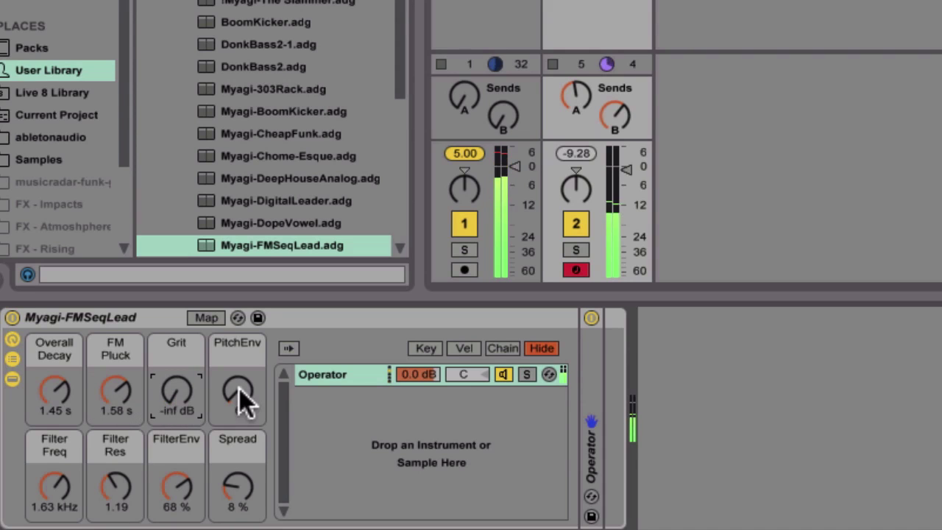
{"action": "mouse_move", "coordinate": [239, 389]}
{"action": "left_mouse_down"}
{"action": "mouse_move", "coordinate": [240, 379]}
{"action": "mouse_move", "coordinate": [239, 389]}
{"action": "left_mouse_up"}
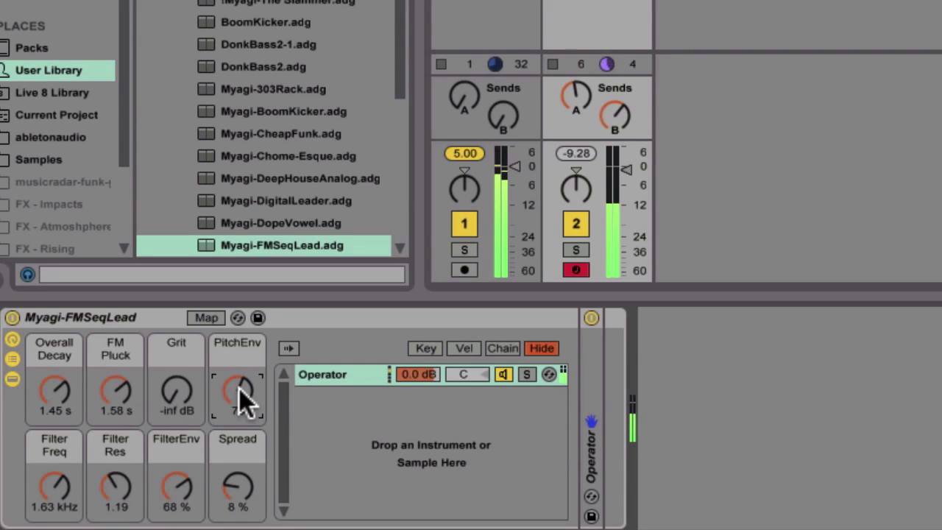
{"action": "left_click_drag", "start_coordinate": [50, 489], "coordinate": [50, 523]}
{"action": "left_click_drag", "start_coordinate": [180, 504], "coordinate": [180, 488]}
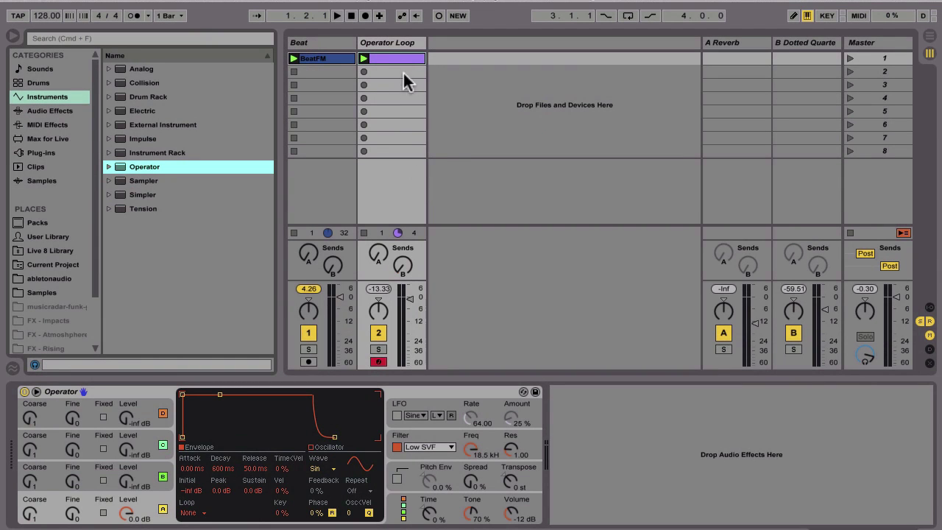
- Loop oscillator A's envelope on Beat at 1/16, with sustain at -inf dB and 48.2 ms decay
{"action": "left_click", "coordinate": [404, 58]}
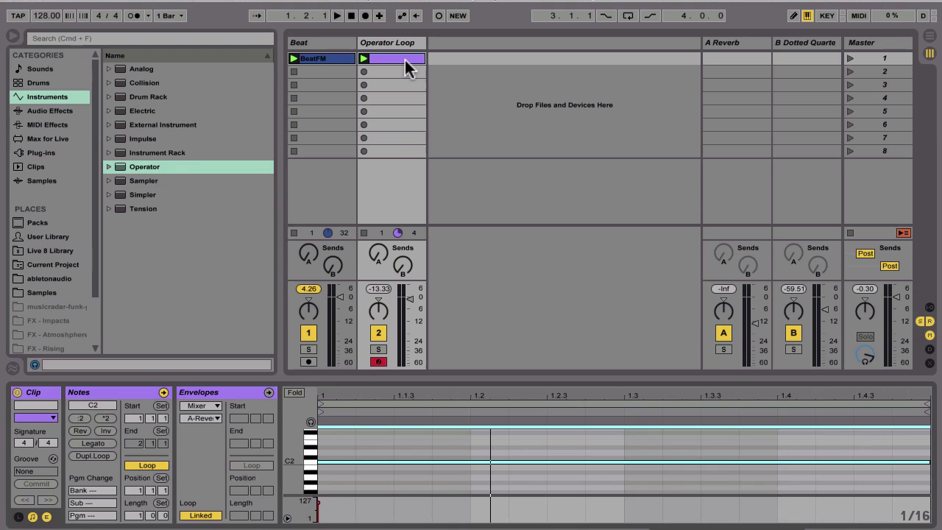
{"action": "left_click", "coordinate": [407, 47]}
{"action": "key", "text": "space"}
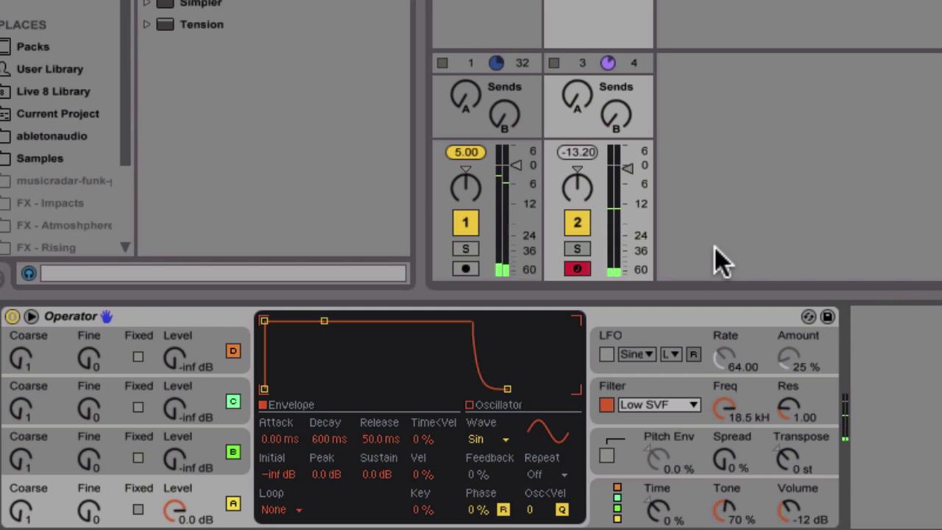
{"action": "left_click", "coordinate": [280, 510]}
{"action": "left_click", "coordinate": [279, 457]}
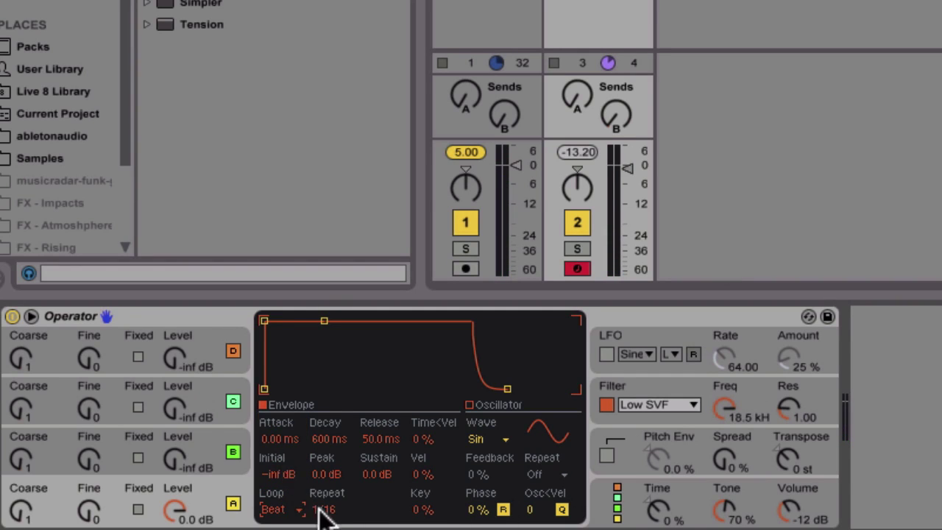
{"action": "left_click_drag", "start_coordinate": [324, 320], "coordinate": [300, 388]}
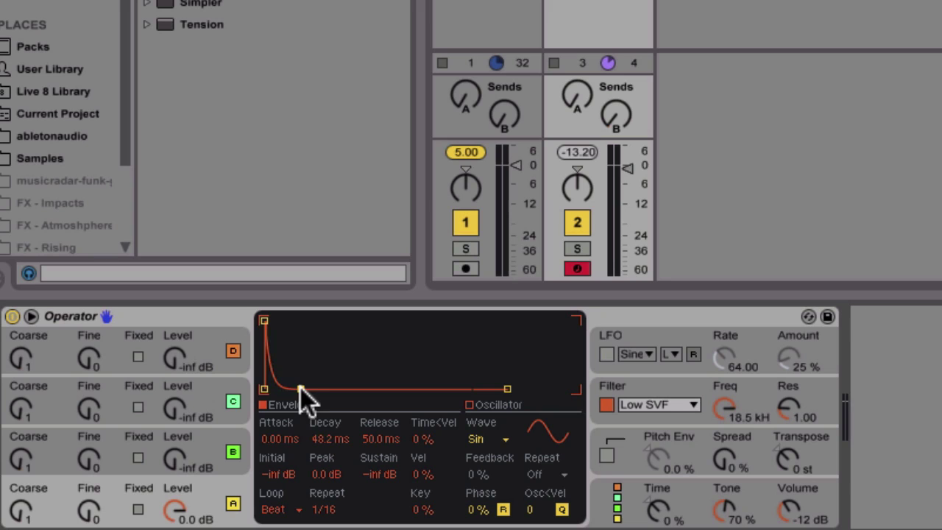
- Make oscillator B's envelope loop on Beat at 1/16, with its decay dropping to silence
{"action": "left_click", "coordinate": [234, 447]}
{"action": "left_click", "coordinate": [274, 511]}
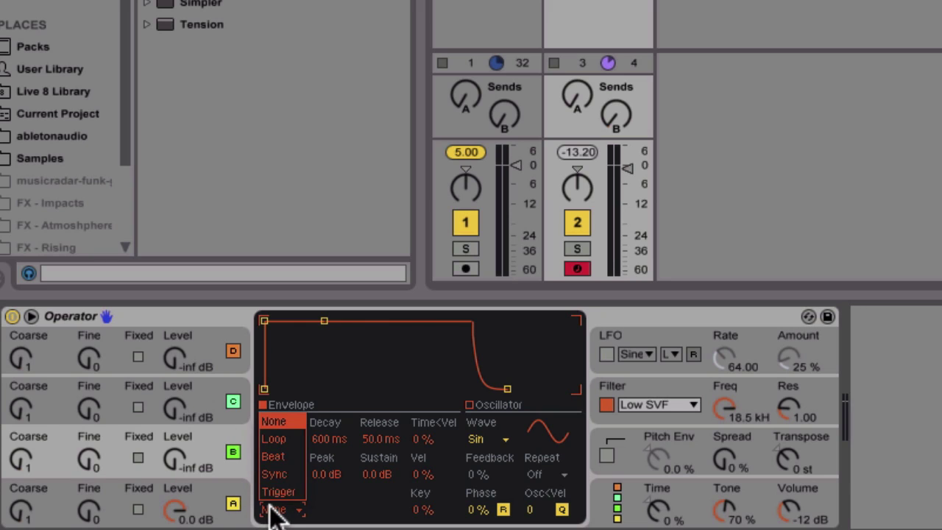
{"action": "left_click", "coordinate": [276, 457]}
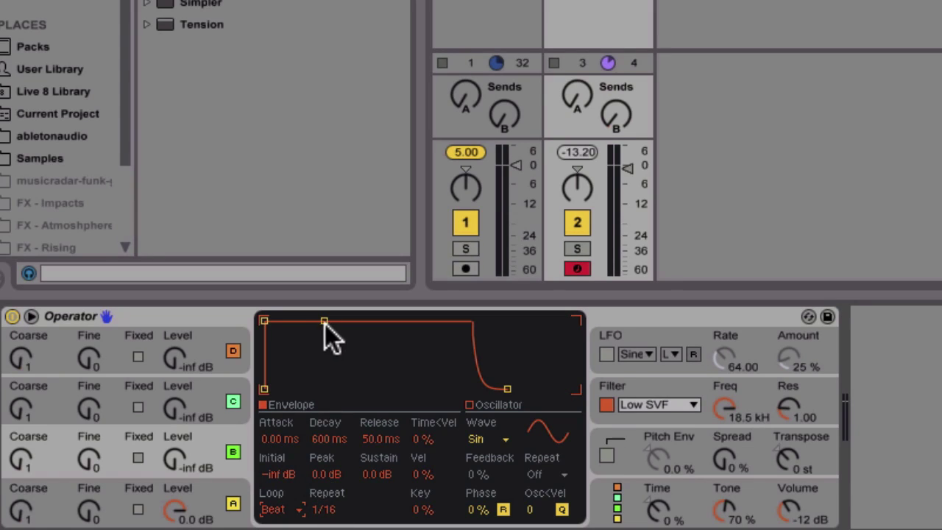
{"action": "left_click_drag", "start_coordinate": [325, 323], "coordinate": [324, 388]}
- Switch to a different FM algorithm, raise B's level to -8.3 dB, and lengthen A's decay to 855 ms
{"action": "left_click", "coordinate": [603, 492]}
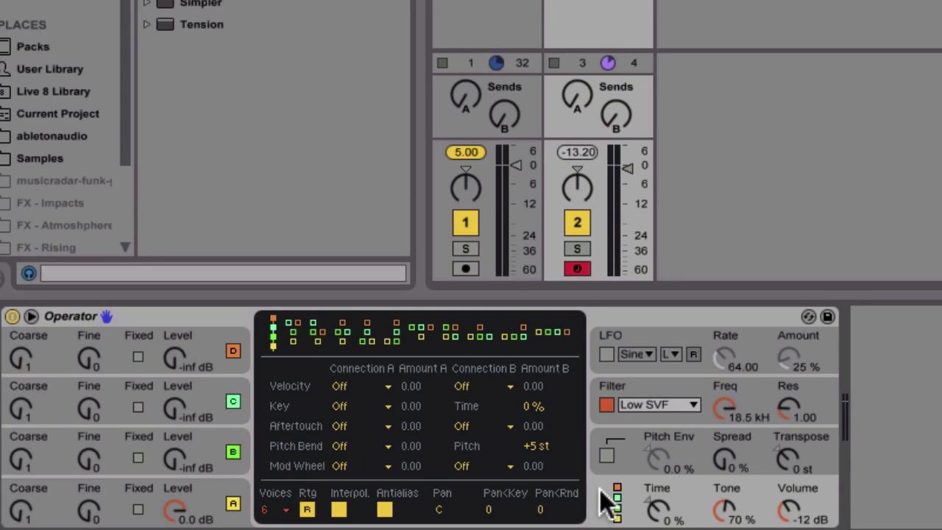
{"action": "left_click", "coordinate": [426, 332]}
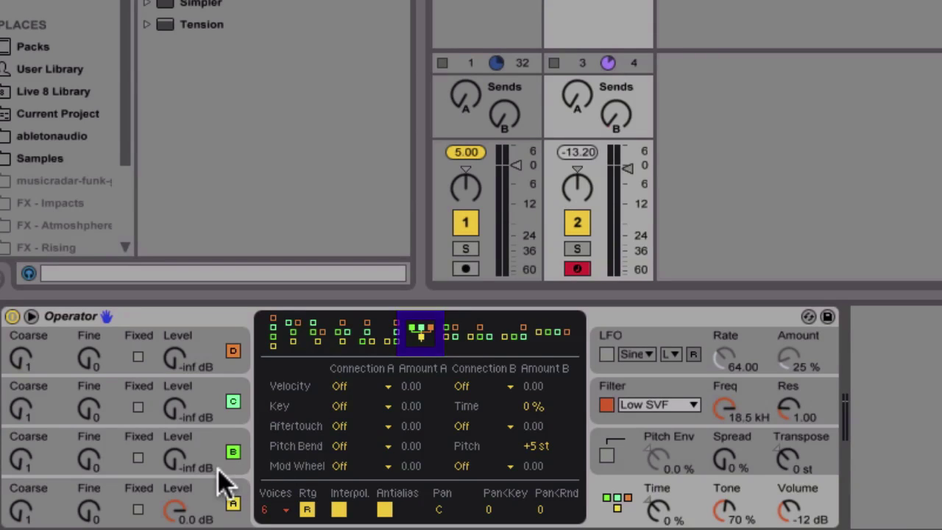
{"action": "left_click_drag", "start_coordinate": [176, 464], "coordinate": [176, 445]}
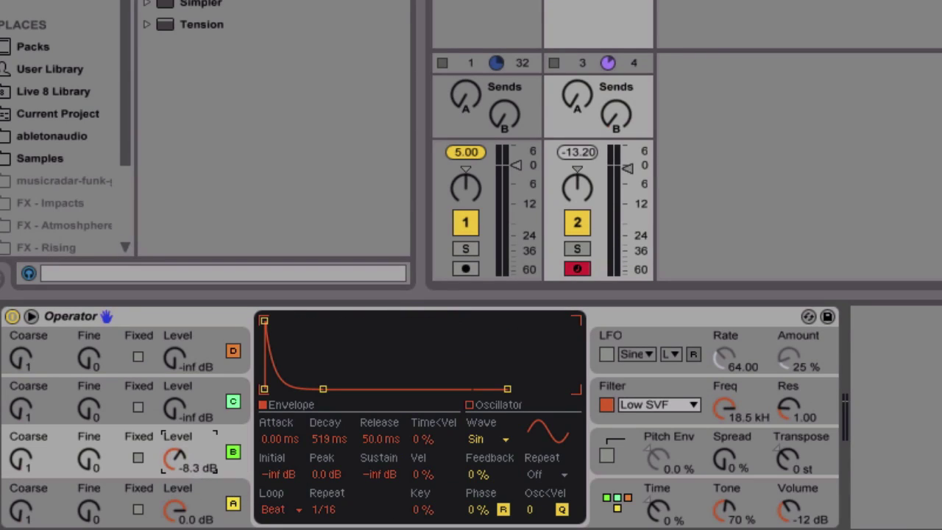
{"action": "key", "text": "space"}
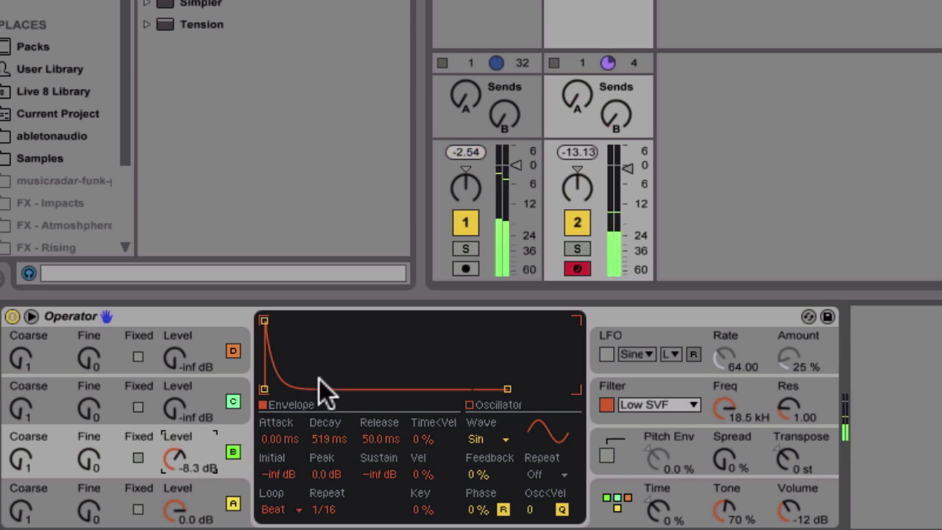
{"action": "left_click", "coordinate": [224, 514]}
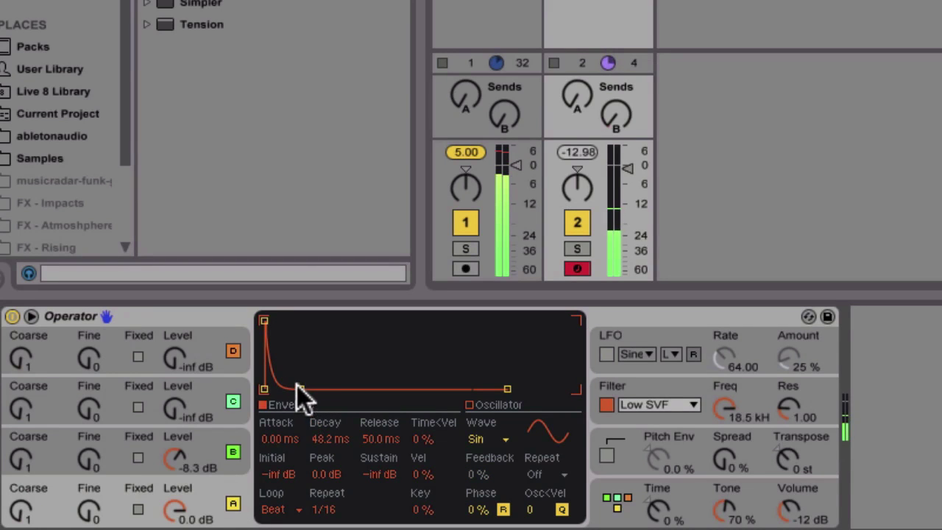
{"action": "left_click_drag", "start_coordinate": [298, 388], "coordinate": [328, 389]}
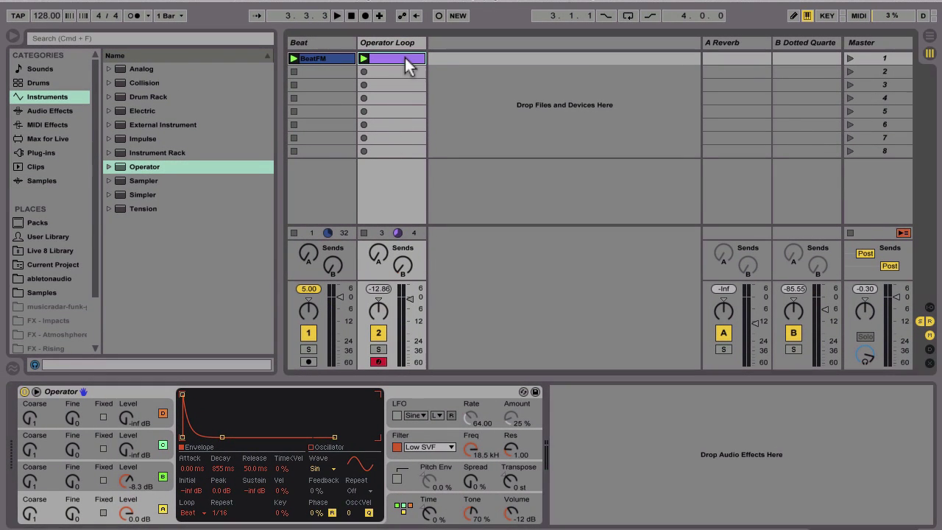
- Pick Osc-B Coarse Frequency as the clip's automation envelope, enable Draw Mode, and start playback
{"action": "left_click", "coordinate": [405, 57]}
{"action": "left_click", "coordinate": [207, 418]}
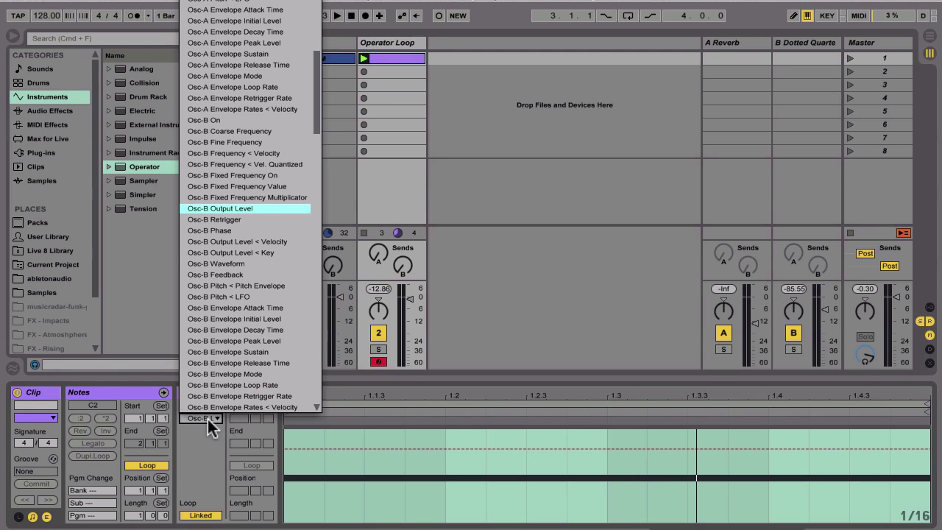
{"action": "left_click", "coordinate": [227, 131]}
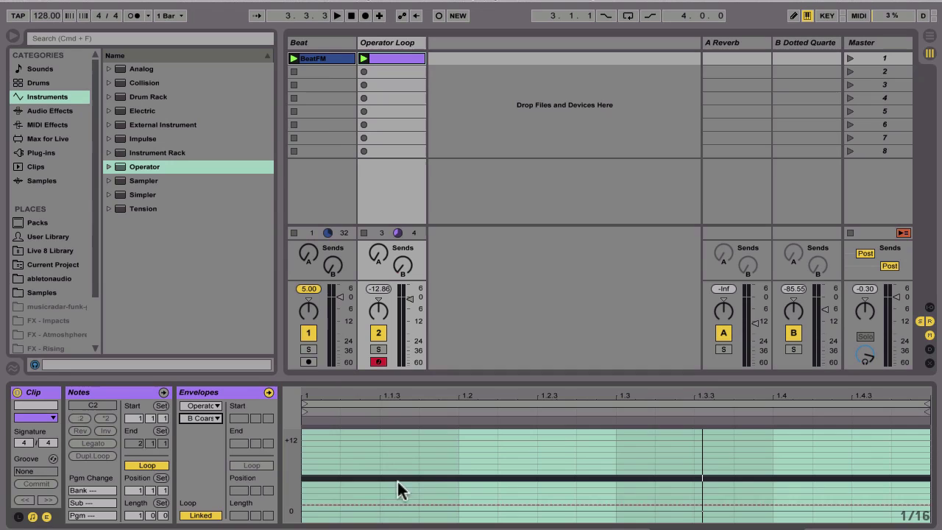
{"action": "key", "text": "b"}
{"action": "key", "text": "space"}
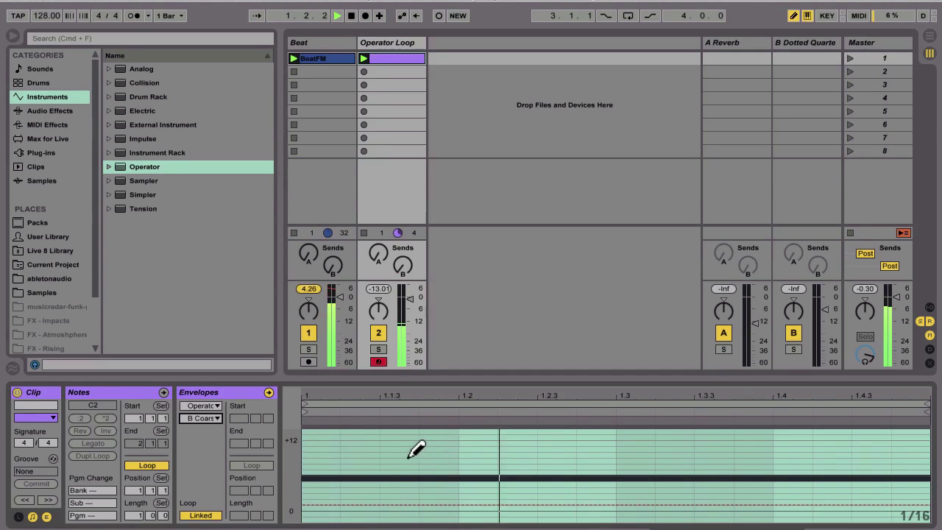
- Pencil 1/16 B Coarse steps across the bar, peaking at 1.2 and 1.4, low at the start
{"action": "left_click", "coordinate": [411, 458]}
{"action": "left_click", "coordinate": [478, 435]}
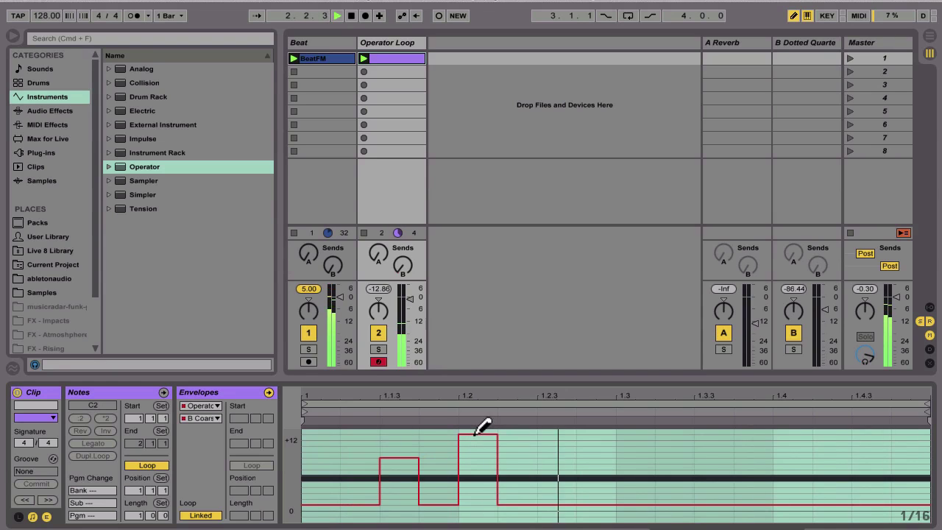
{"action": "left_click", "coordinate": [557, 470]}
{"action": "left_click", "coordinate": [598, 481]}
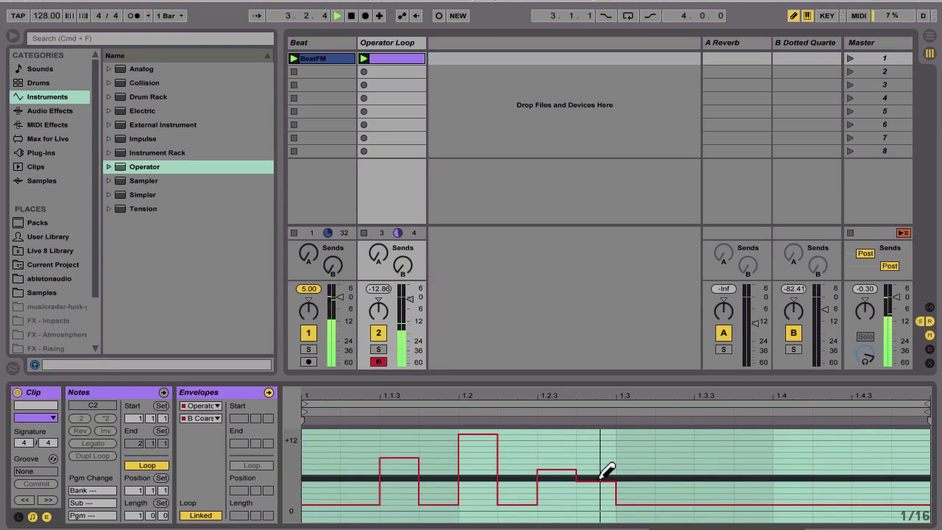
{"action": "left_click", "coordinate": [672, 469]}
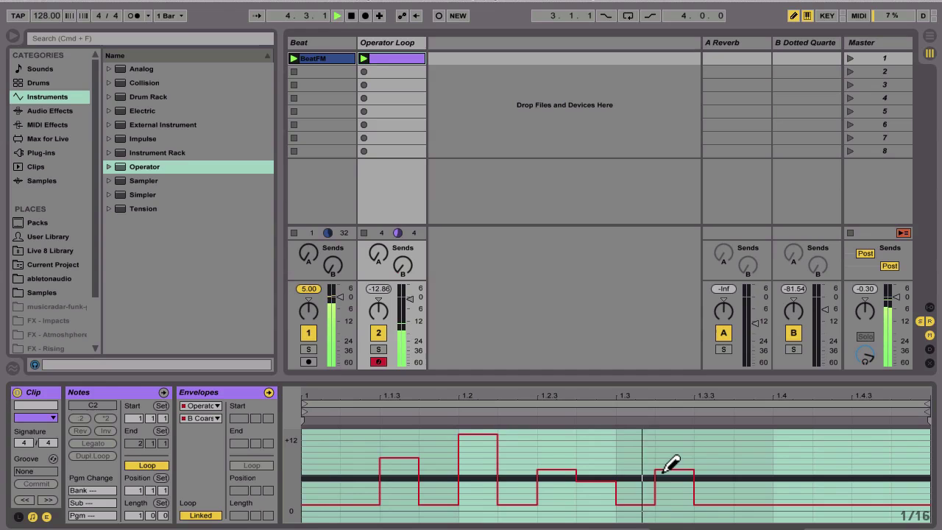
{"action": "left_click", "coordinate": [749, 507]}
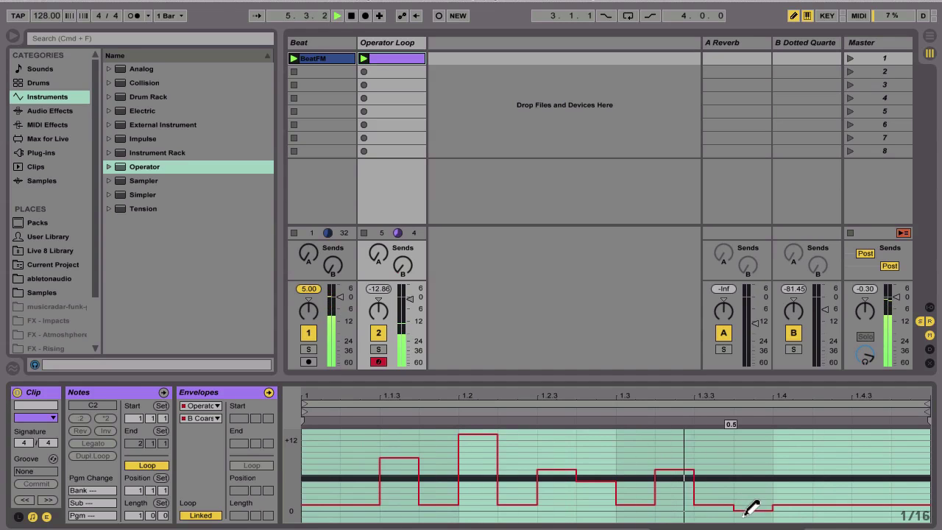
{"action": "left_click", "coordinate": [872, 507]}
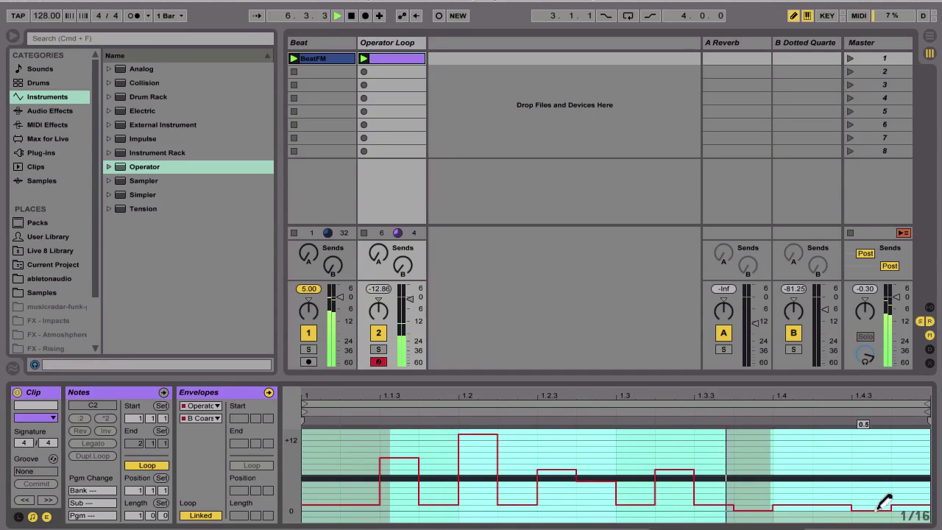
{"action": "left_click_drag", "start_coordinate": [802, 467], "coordinate": [804, 415]}
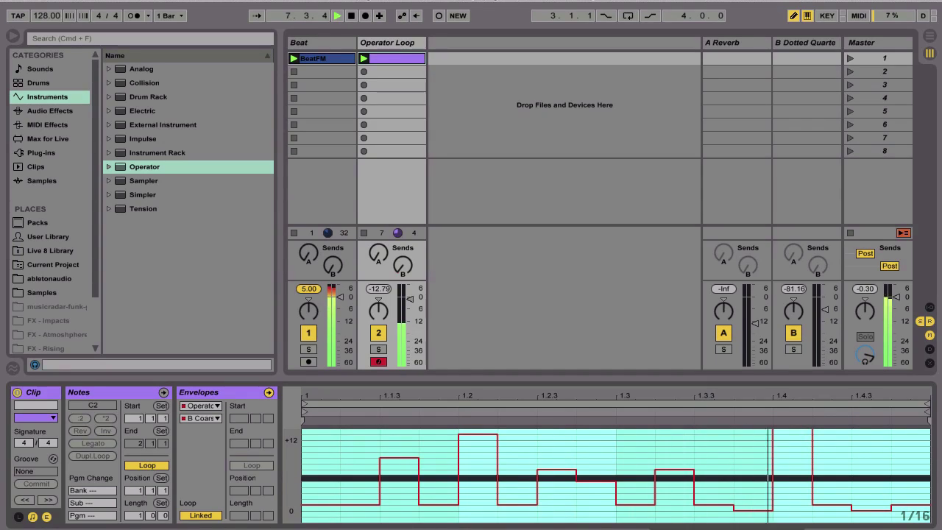
{"action": "left_click", "coordinate": [317, 509]}
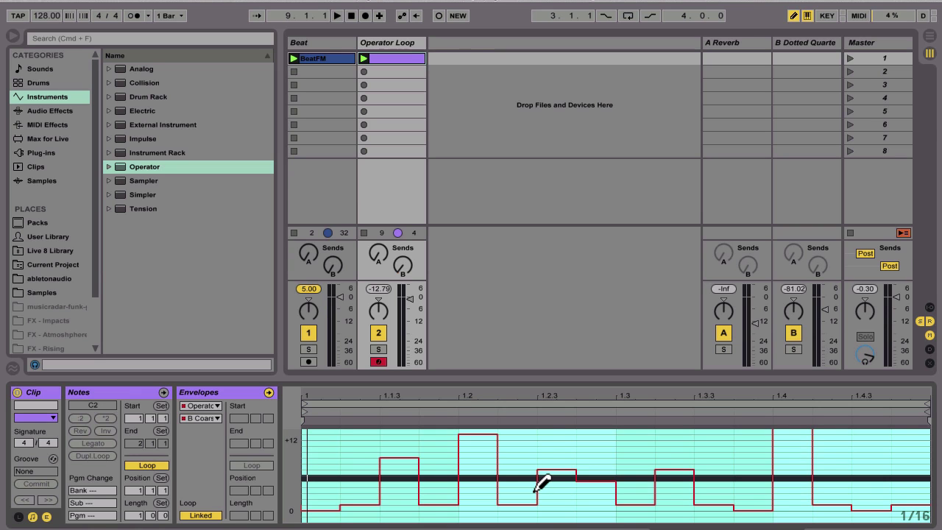
- Raise oscillator C's level to -9.2 dB and stretch its envelope attack to 543 ms
{"action": "left_click", "coordinate": [397, 45]}
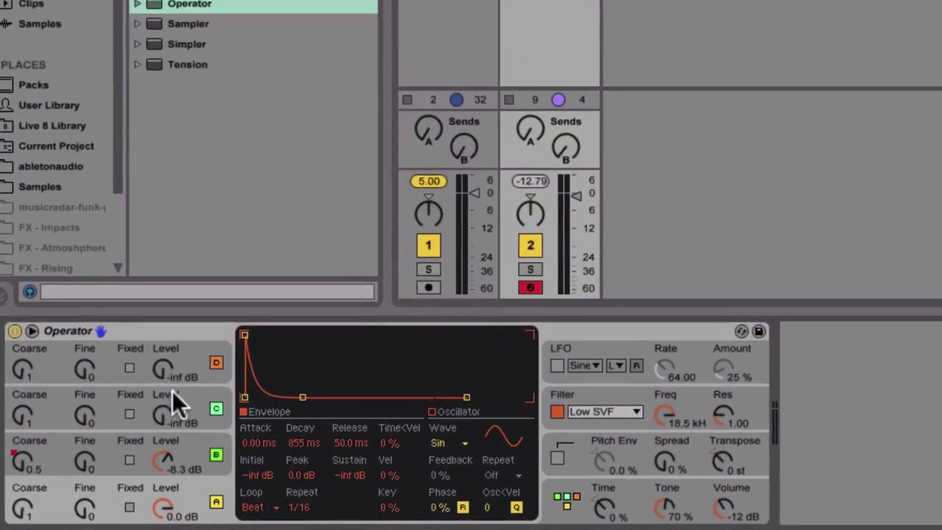
{"action": "left_click", "coordinate": [177, 405]}
{"action": "left_click_drag", "start_coordinate": [176, 405], "coordinate": [177, 403]}
{"action": "left_click", "coordinate": [265, 319]}
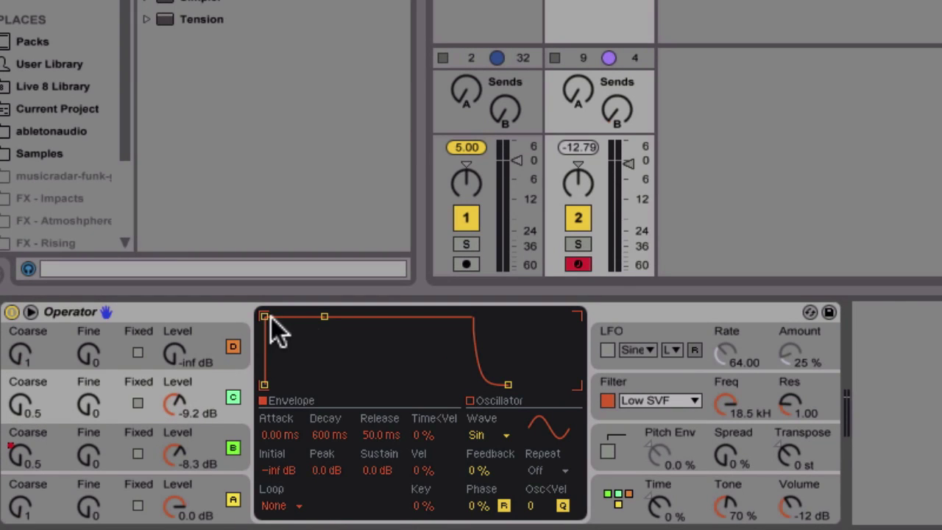
{"action": "left_click_drag", "start_coordinate": [265, 318], "coordinate": [337, 315]}
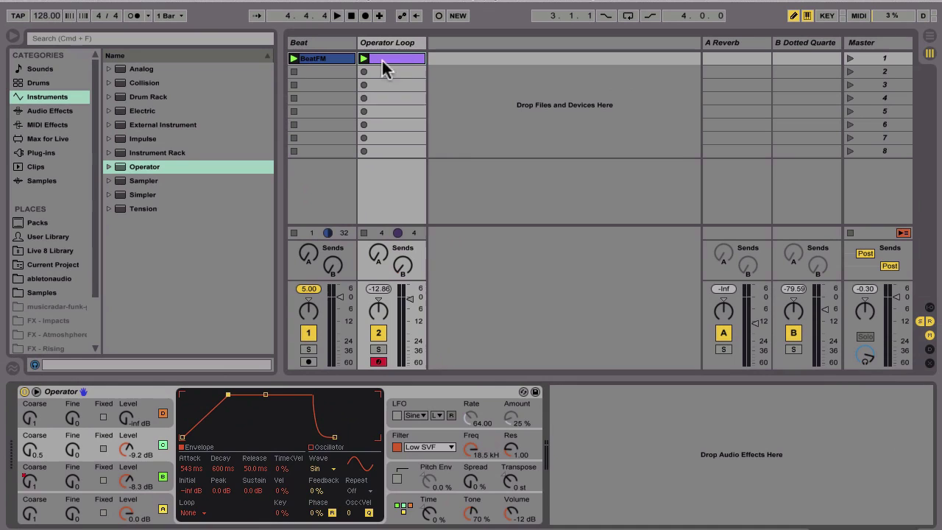
- Choose oscillator C coarse tuning as the Operator Loop clip's automation envelope
{"action": "double_click", "coordinate": [408, 58]}
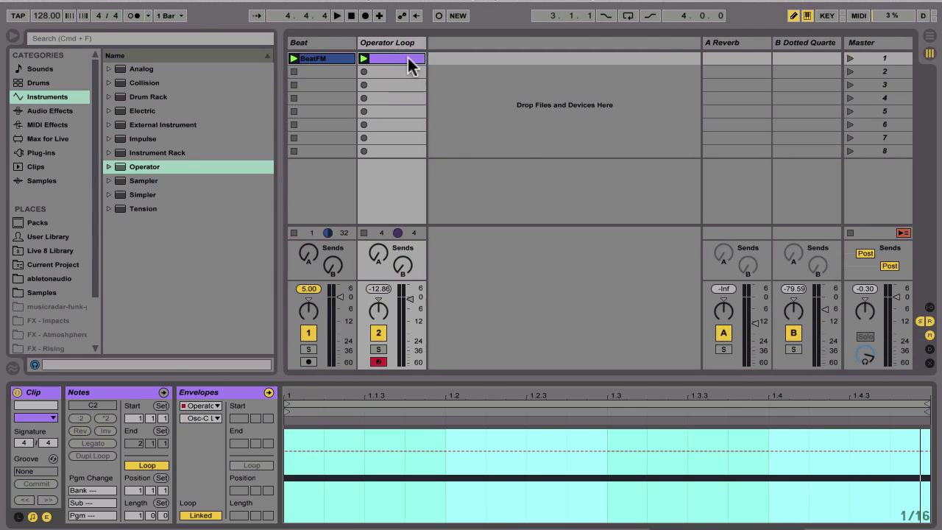
{"action": "left_click", "coordinate": [205, 418]}
{"action": "left_click", "coordinate": [245, 139]}
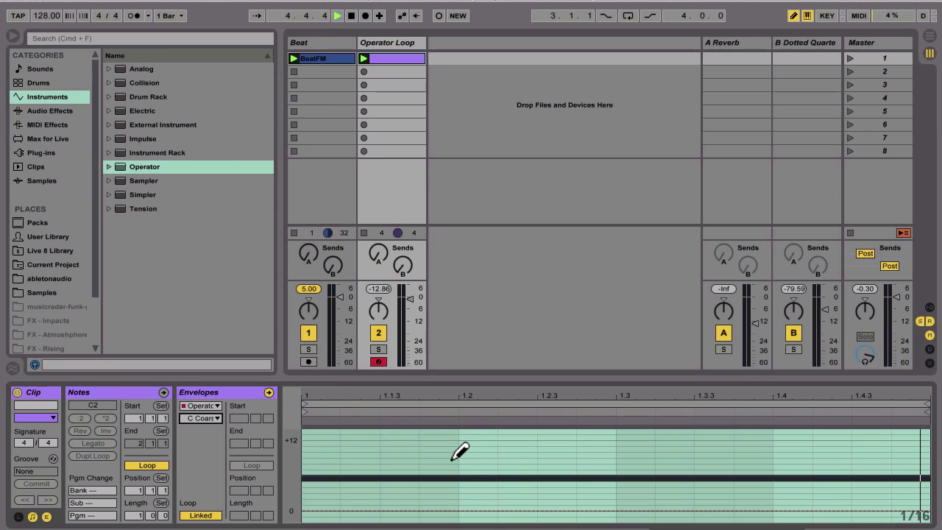
- Draw C Coarse steps, +12 before 1.2 and 1.3, lower steps near 1.4, then stop playback
{"action": "left_click_drag", "start_coordinate": [453, 456], "coordinate": [457, 440]}
{"action": "left_click", "coordinate": [593, 440]}
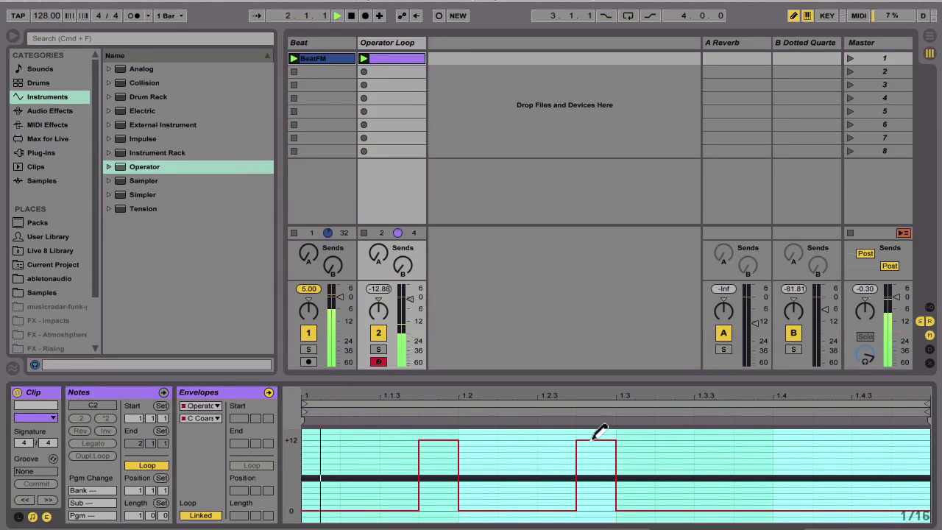
{"action": "left_click", "coordinate": [758, 464]}
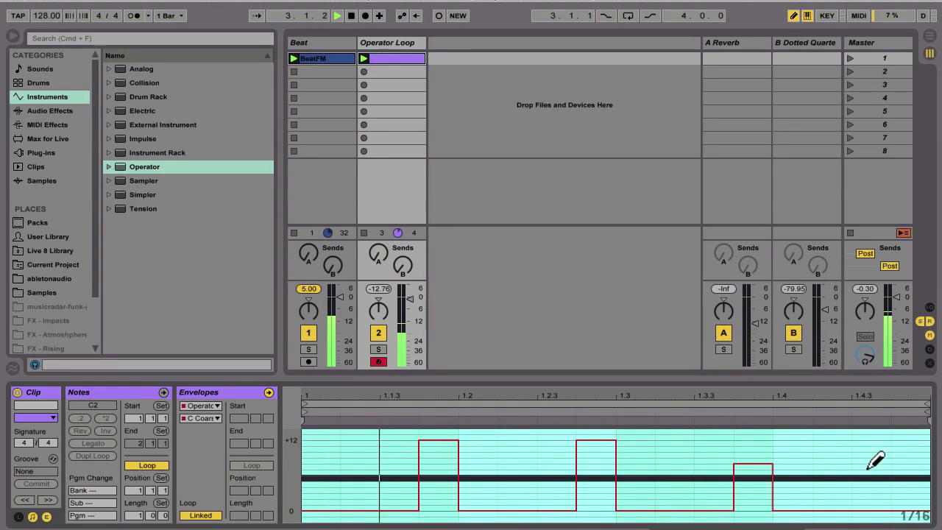
{"action": "left_click", "coordinate": [894, 469]}
{"action": "left_click", "coordinate": [876, 482]}
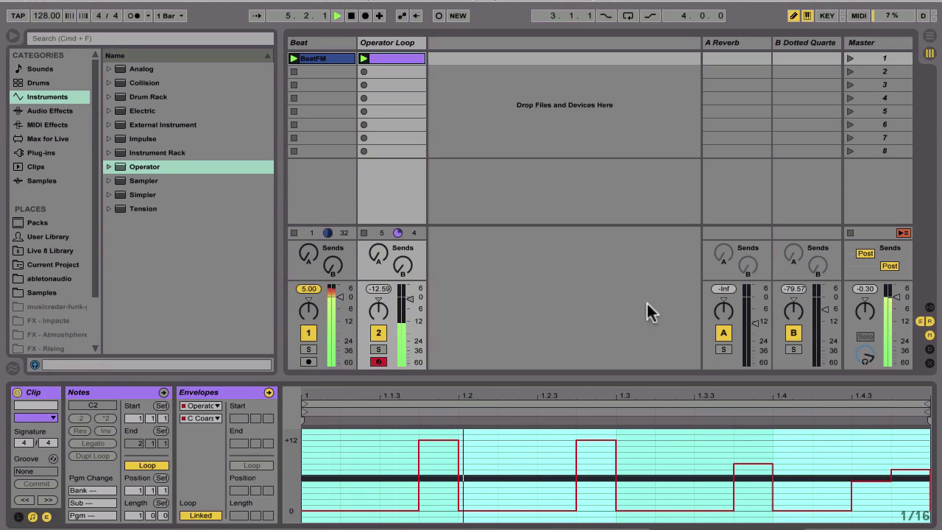
{"action": "key", "text": "space"}
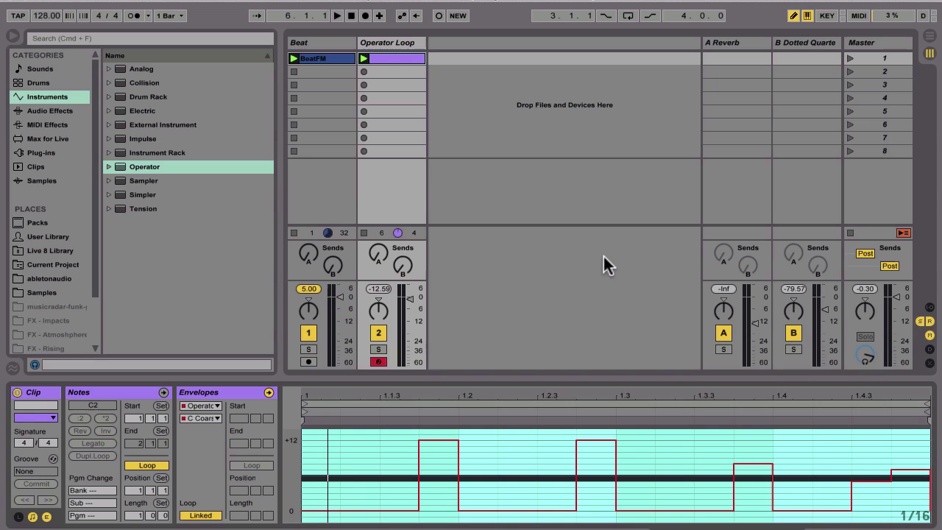
- With the sequence playing, shorten oscillator A's looping envelope decay from 855 ms to 216 ms
{"action": "left_click", "coordinate": [404, 42]}
{"action": "left_click", "coordinate": [164, 498]}
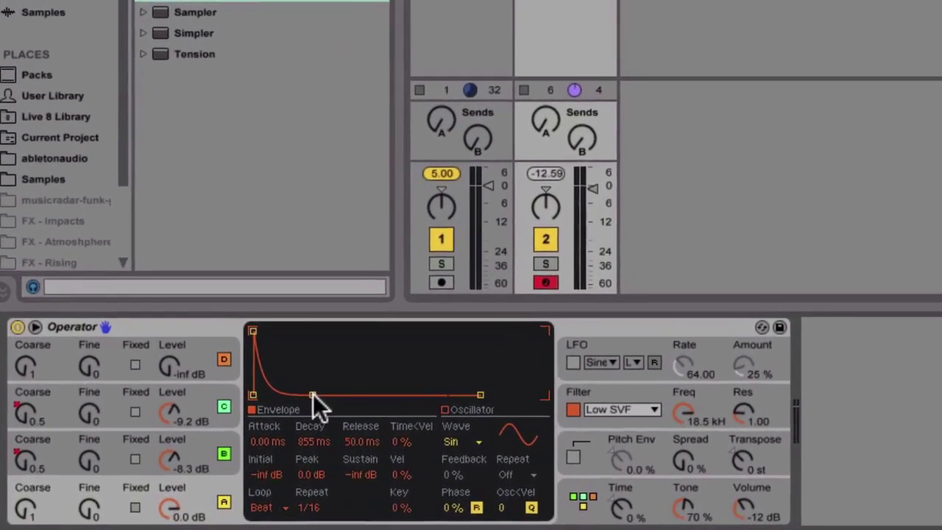
{"action": "key", "text": "space"}
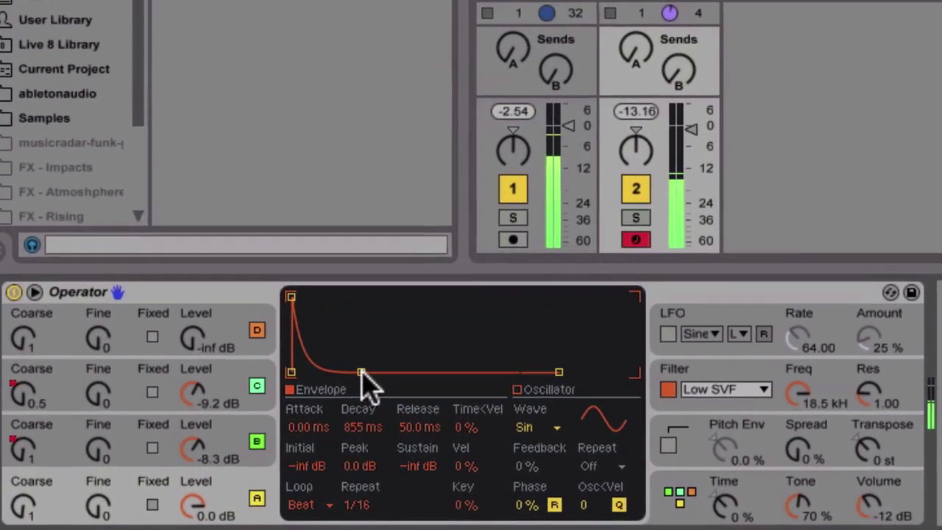
{"action": "left_click_drag", "start_coordinate": [223, 437], "coordinate": [216, 437]}
{"action": "mouse_move", "coordinate": [356, 368]}
{"action": "left_mouse_down"}
{"action": "mouse_move", "coordinate": [337, 369]}
{"action": "mouse_move", "coordinate": [376, 369]}
{"action": "mouse_move", "coordinate": [331, 369]}
{"action": "mouse_move", "coordinate": [412, 369]}
{"action": "mouse_move", "coordinate": [328, 369]}
{"action": "mouse_move", "coordinate": [351, 369]}
{"action": "left_mouse_up"}
{"action": "left_click", "coordinate": [272, 430]}
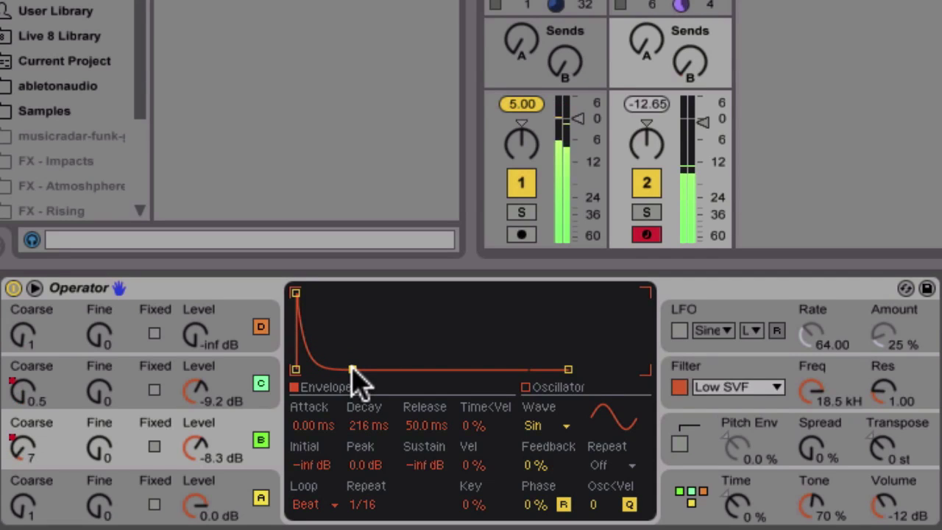